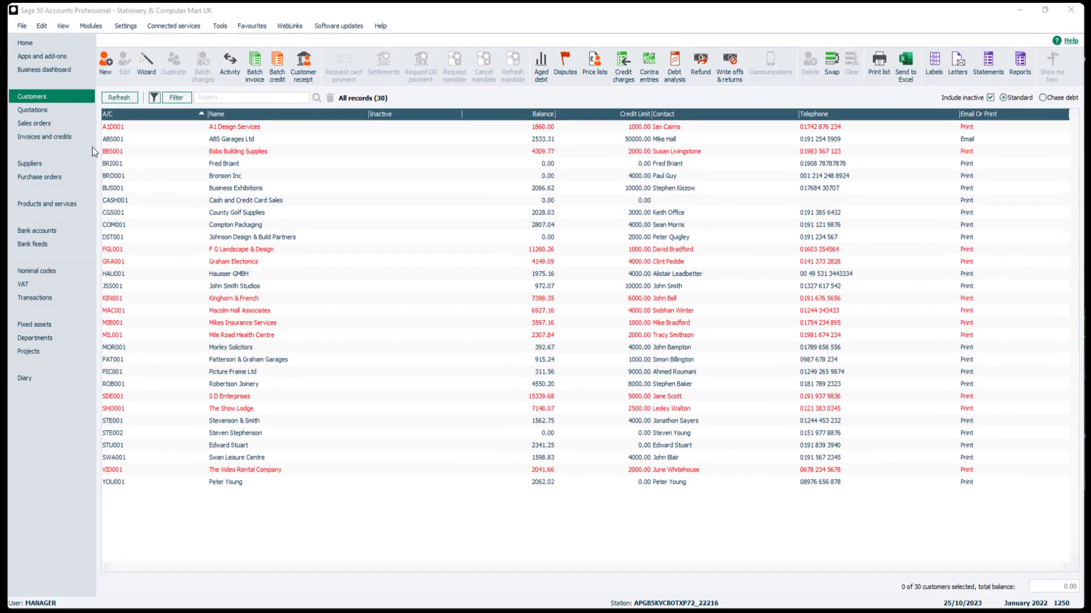
Replace ABS Garages Ltd's Email 1 with your own test e-mail address and save the record
click(129, 138)
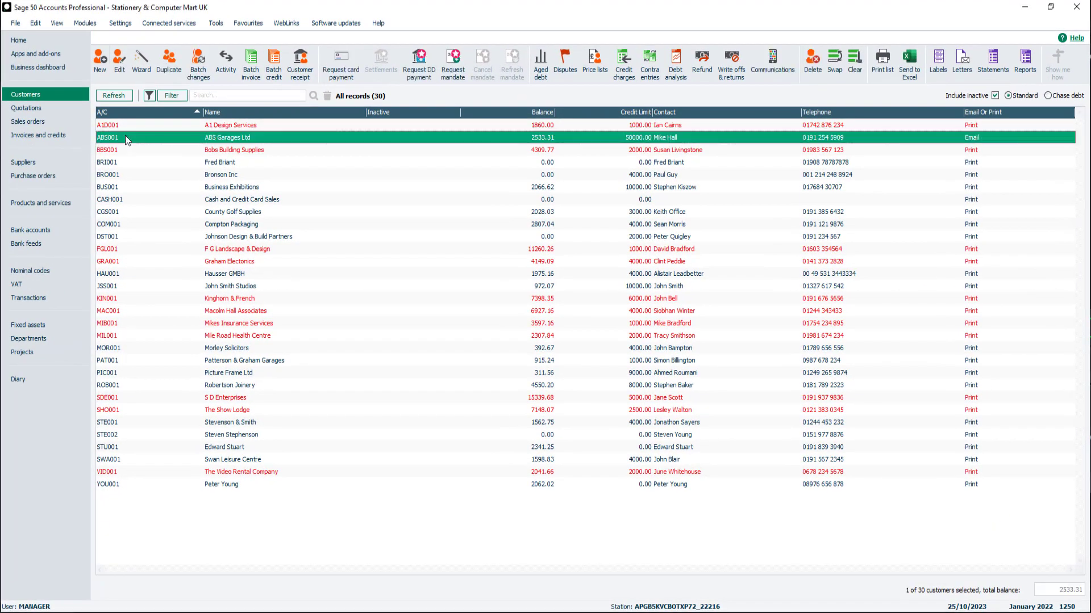
click(117, 70)
click(413, 284)
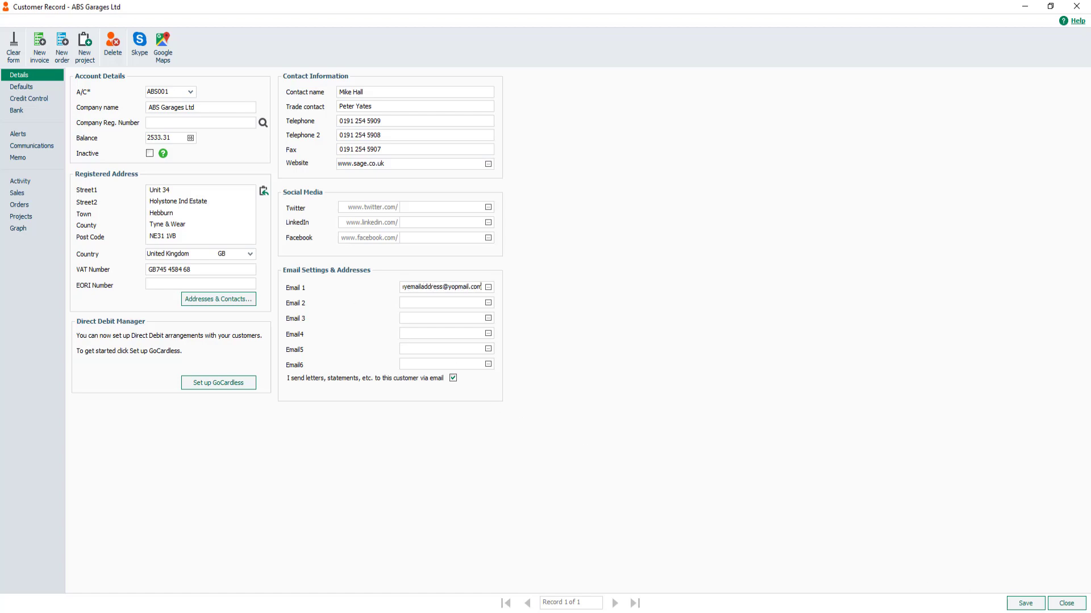
click(1025, 603)
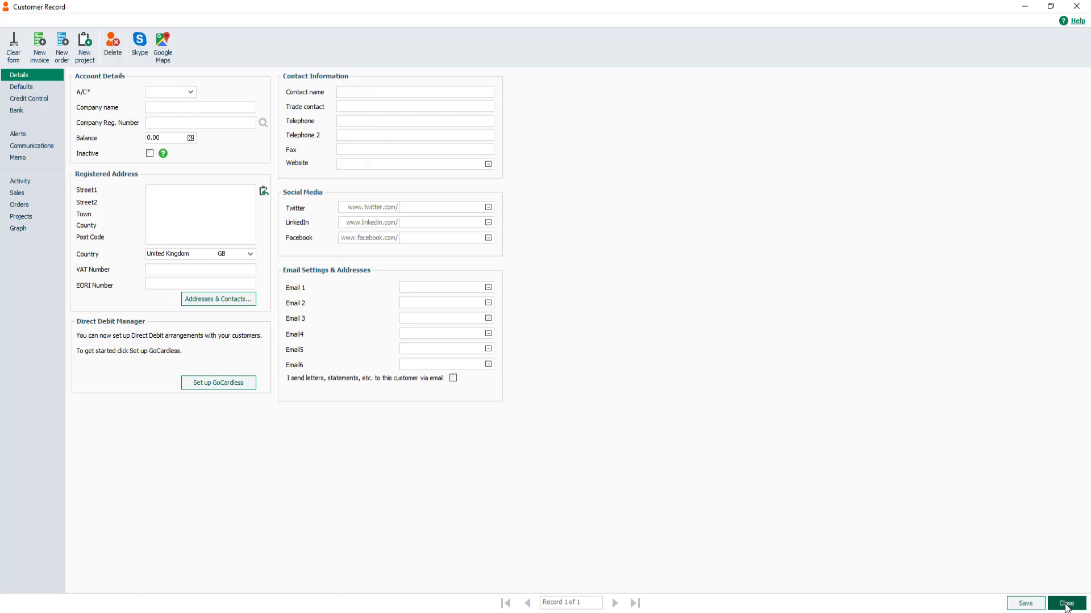
click(1065, 605)
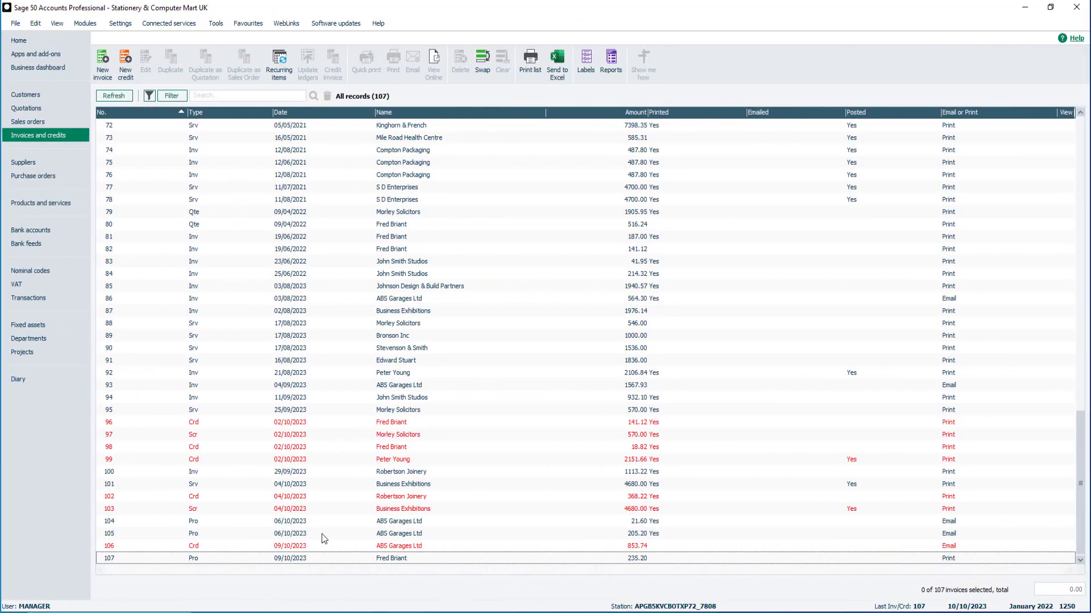
Open invoice 87 for Business Exhibitions, totalling 1976.14, in the invoice form
click(327, 521)
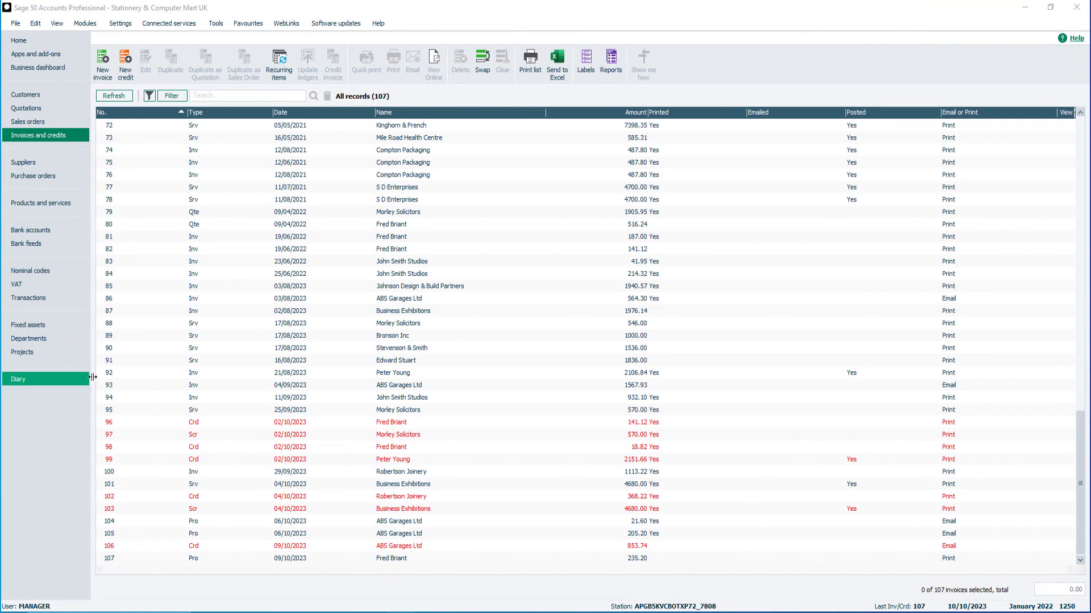
click(172, 312)
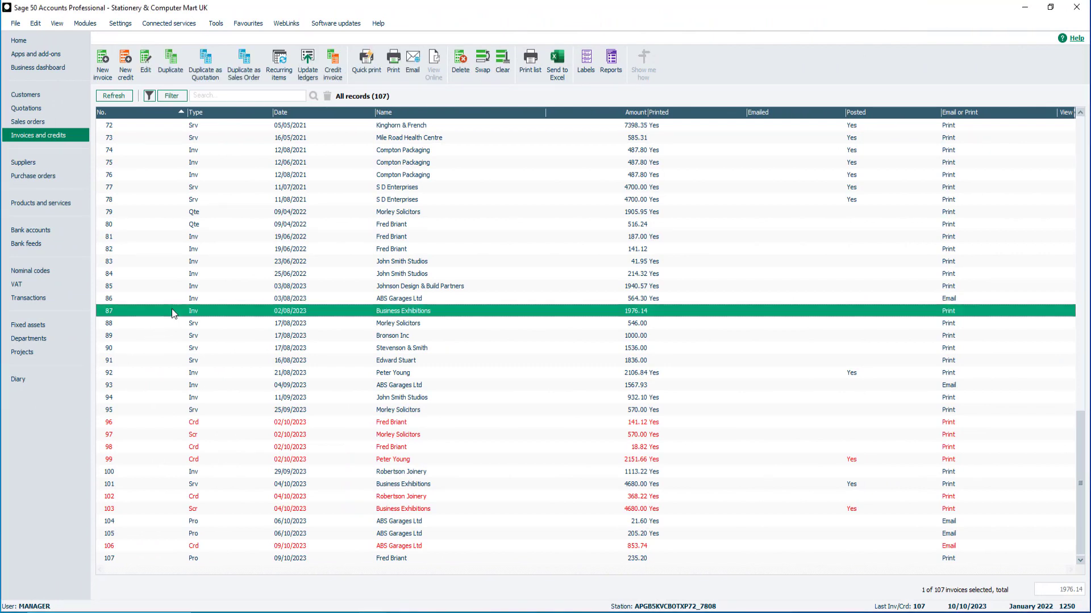
click(146, 67)
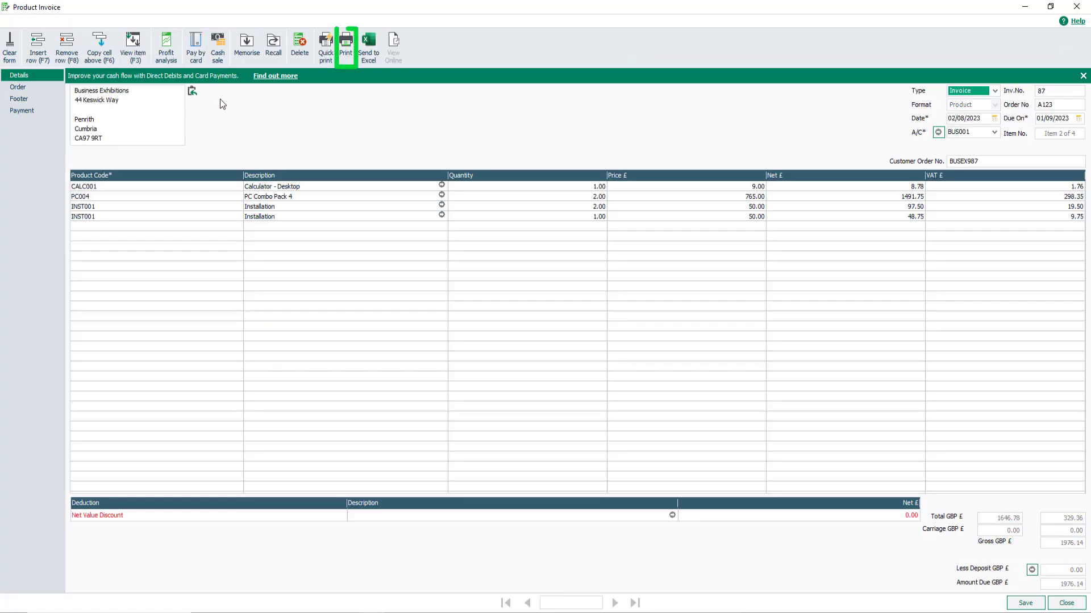
Email invoice 87 using the favourite My Company Invoice with Bank Details layout, then close Layouts
click(345, 44)
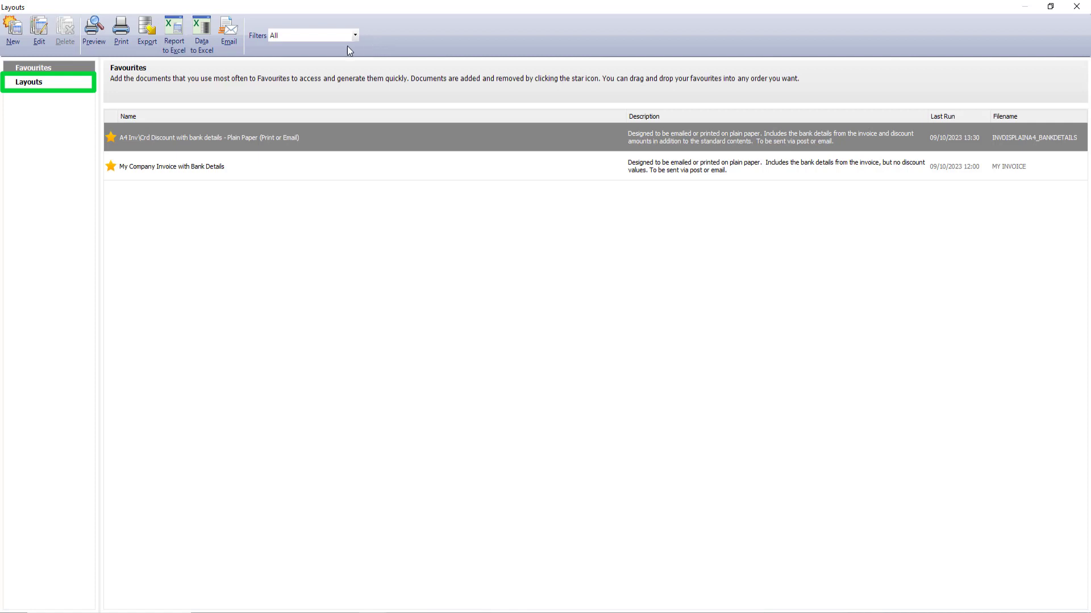
click(31, 83)
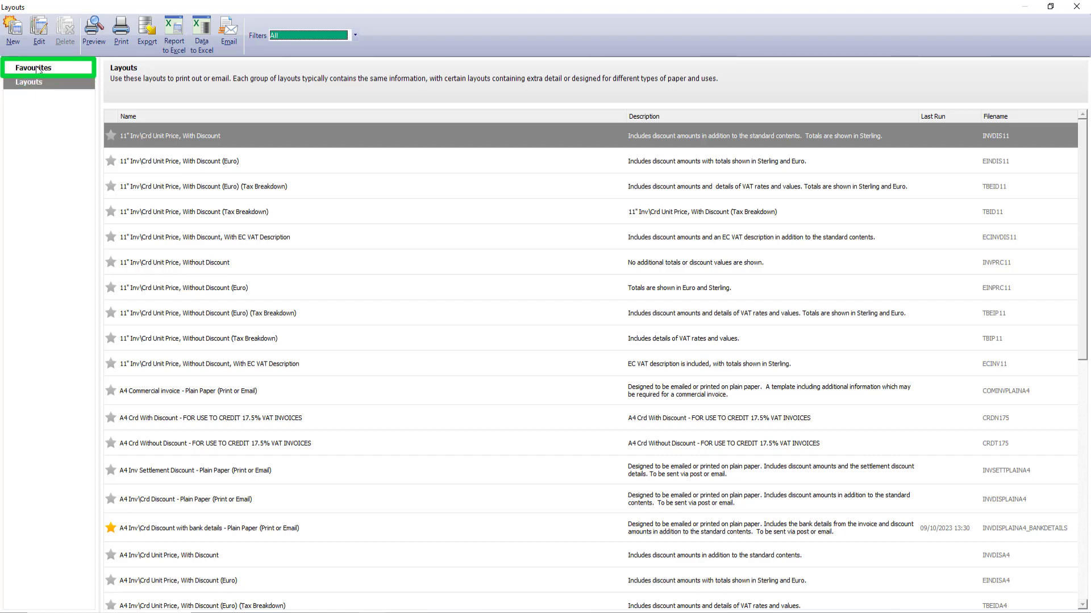
click(36, 68)
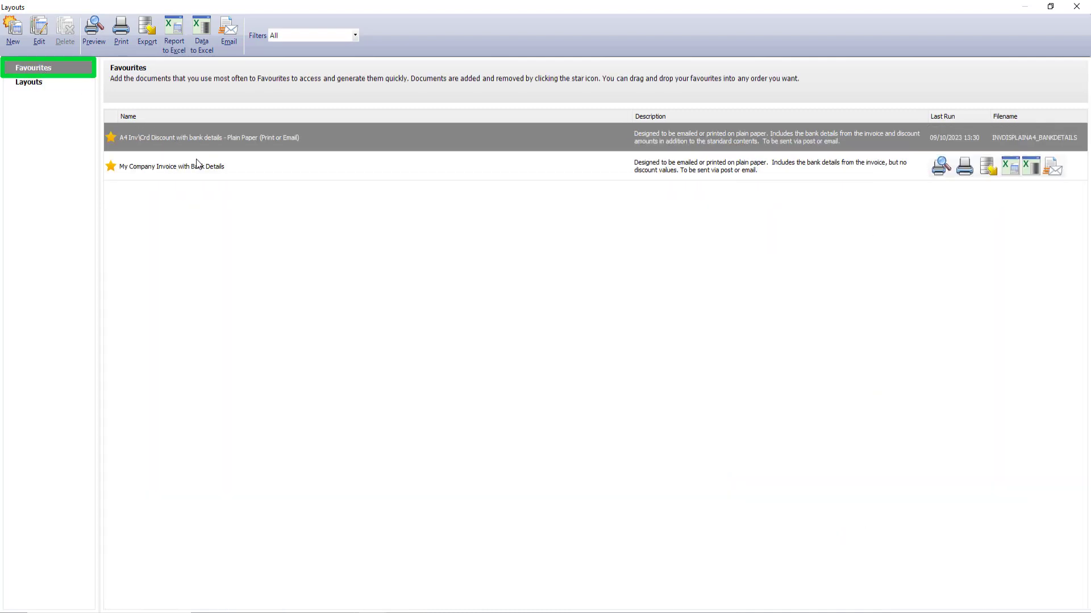
click(204, 166)
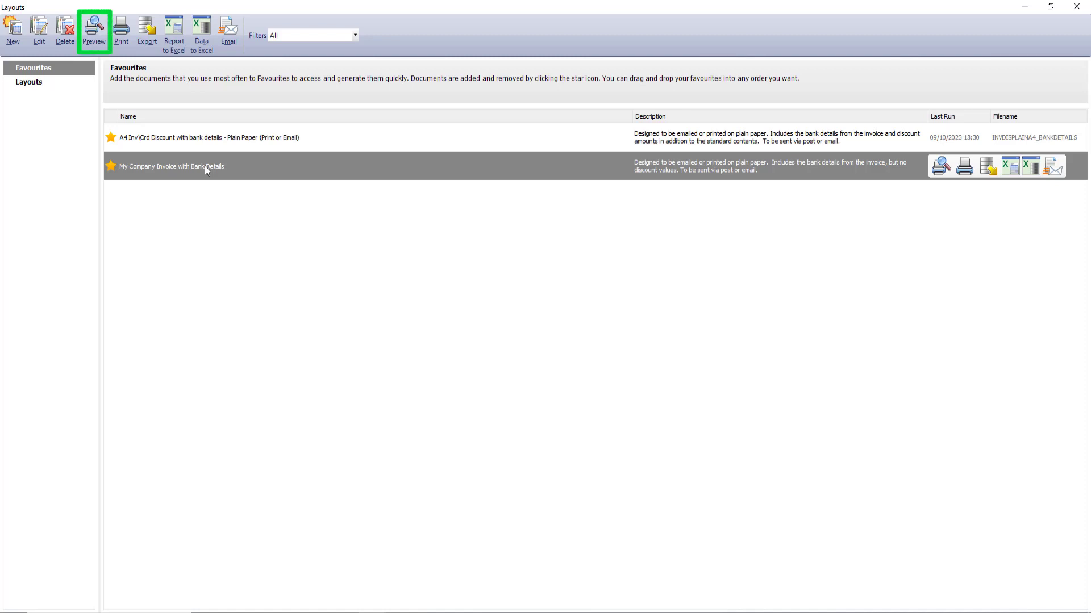
click(230, 35)
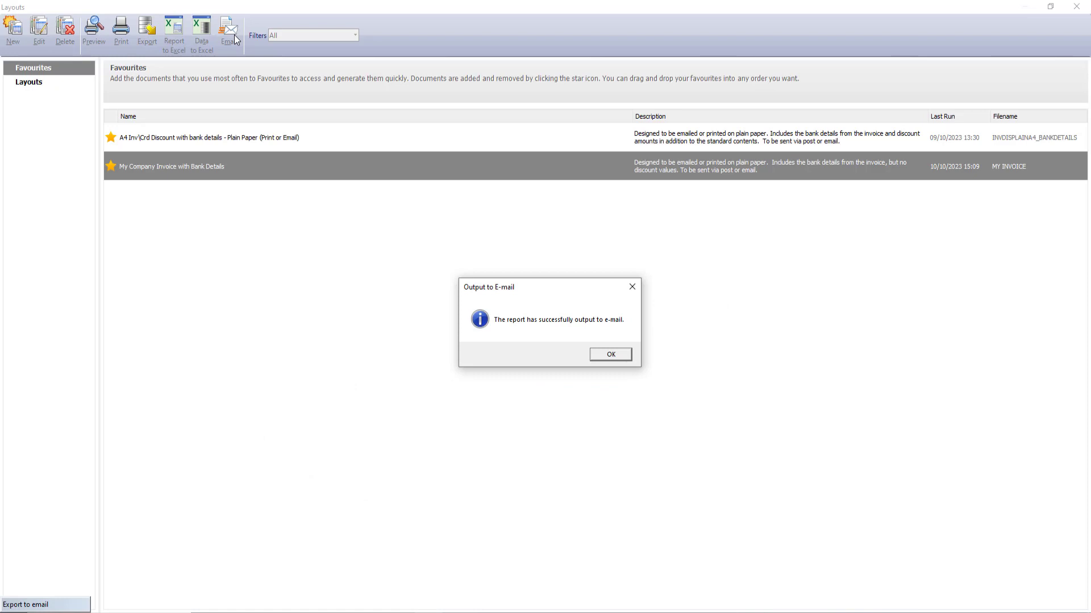
click(607, 357)
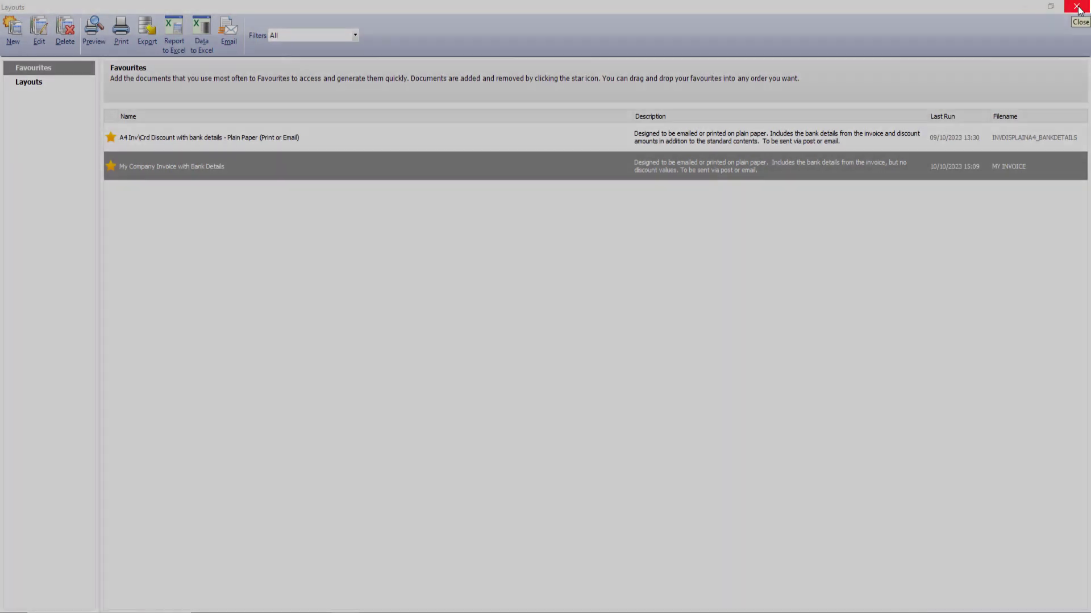
click(1077, 7)
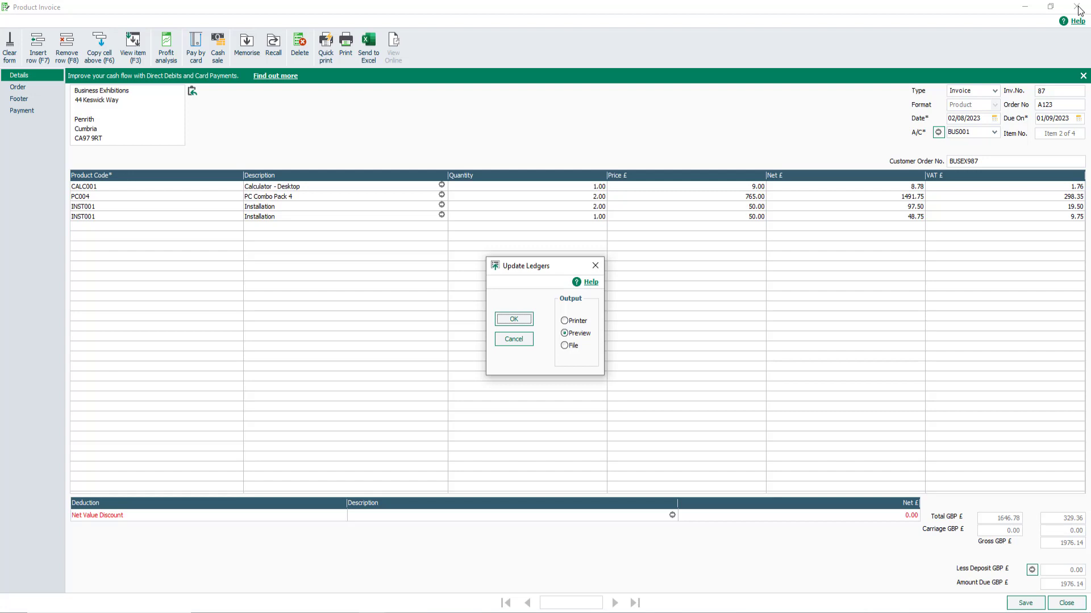
Cancel the Update Ledgers report and close the Product Invoice form
click(511, 341)
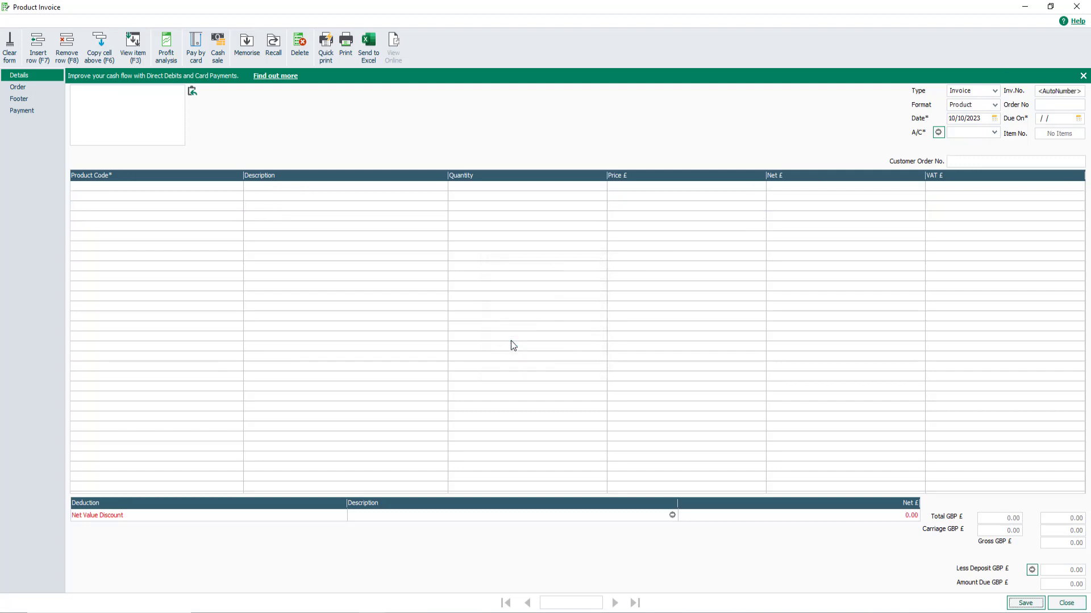
click(1066, 604)
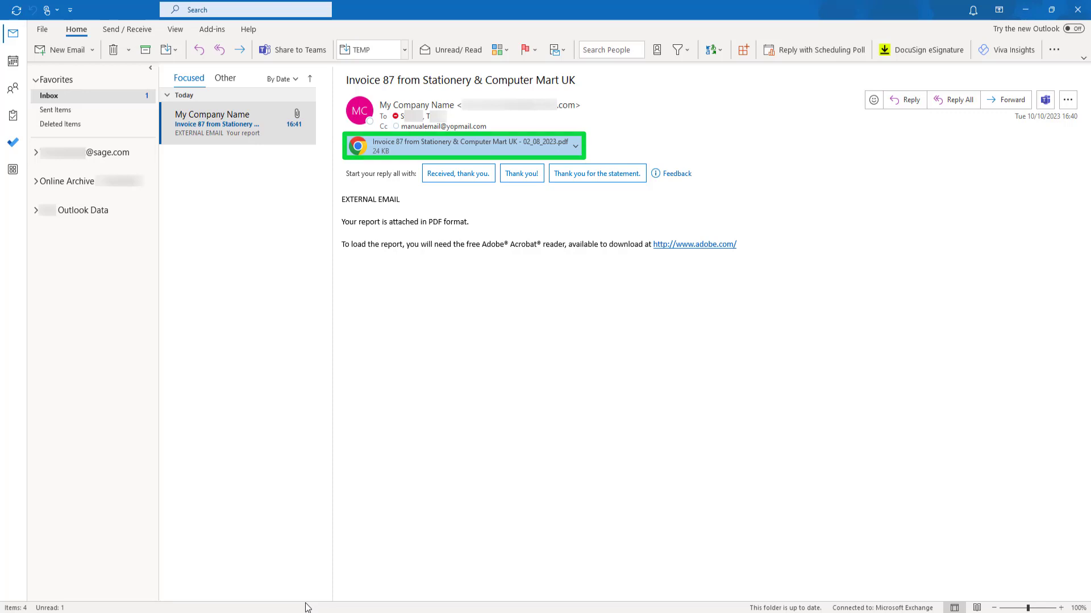
Open the PDF invoice attached to the Invoice 87 email in Outlook
click(576, 146)
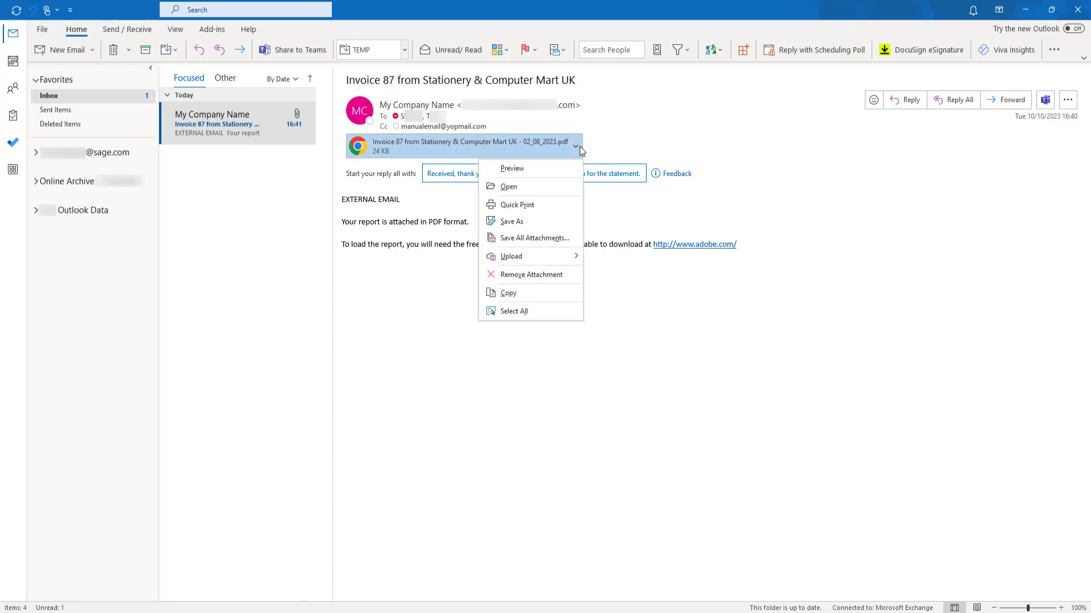
click(568, 185)
Enter the document password and submit it to unlock the invoice PDF
text(******)
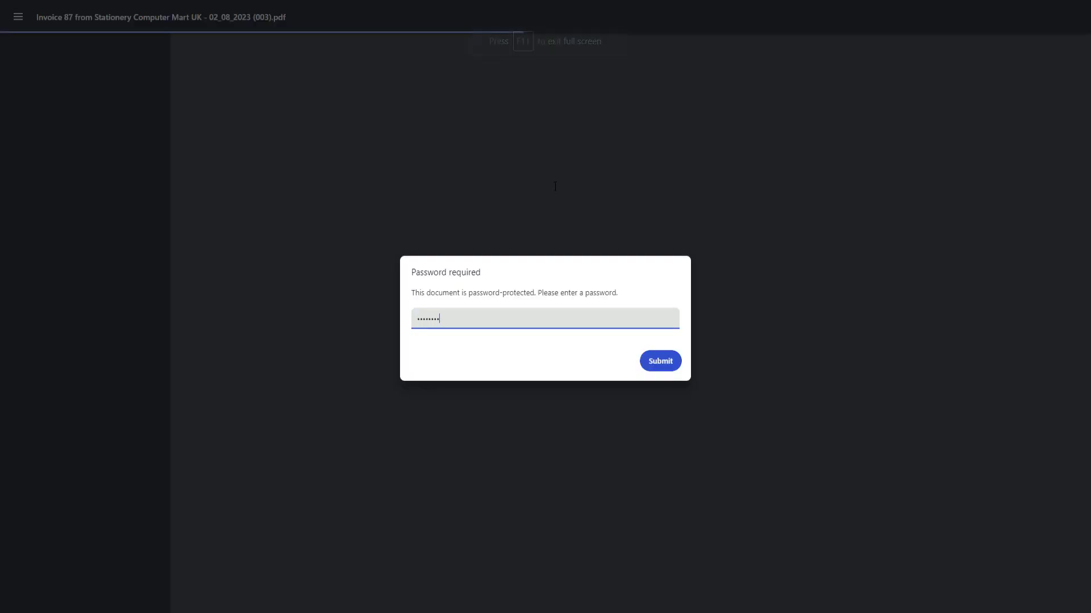
click(659, 361)
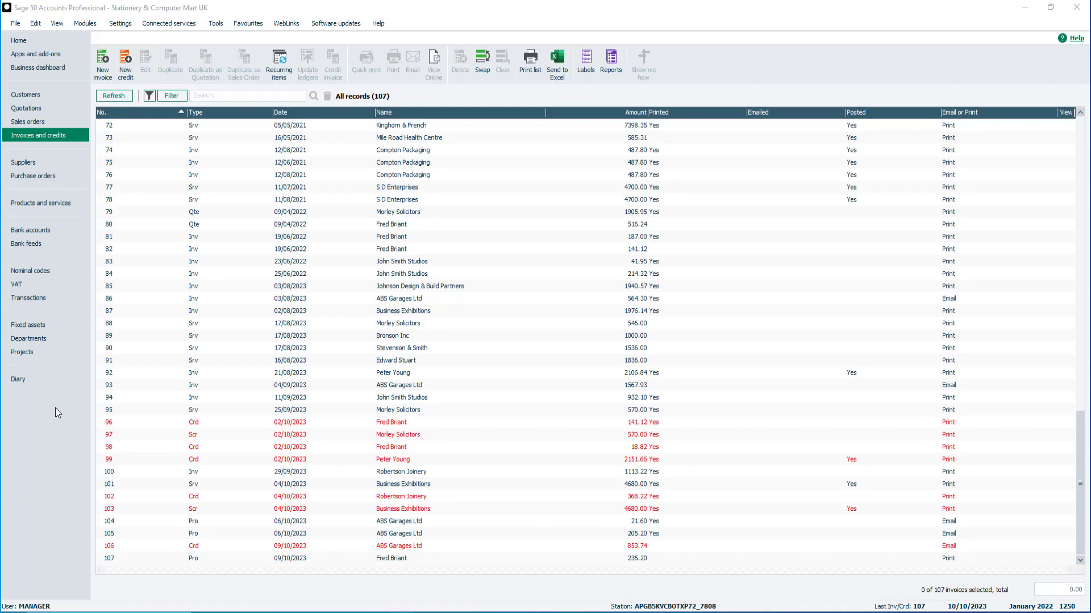
Select invoices 89, 106 and 107 together and bring up their print layouts
click(157, 250)
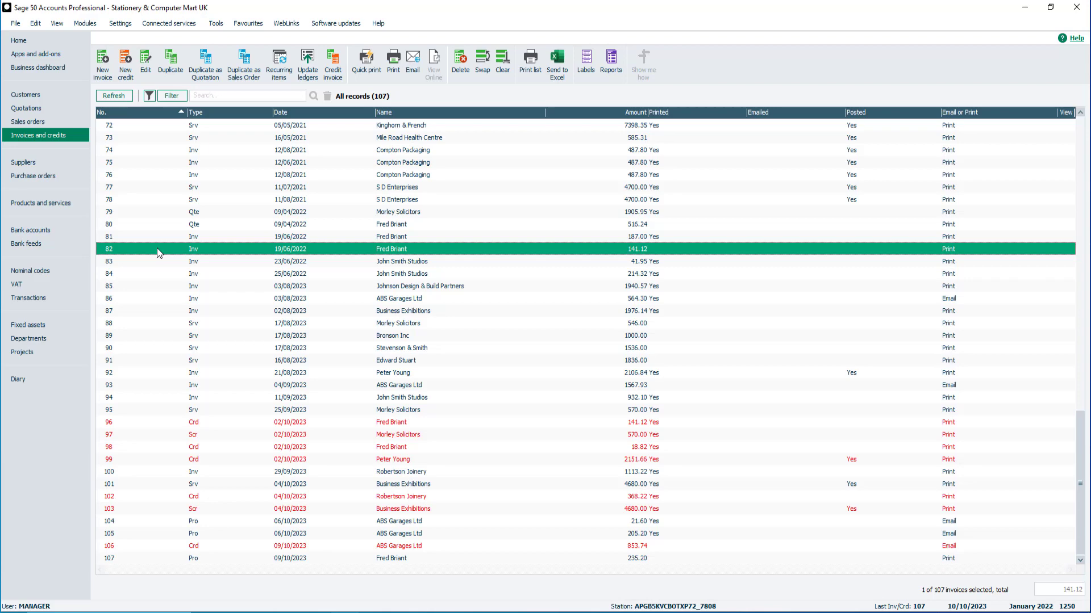
click(151, 299)
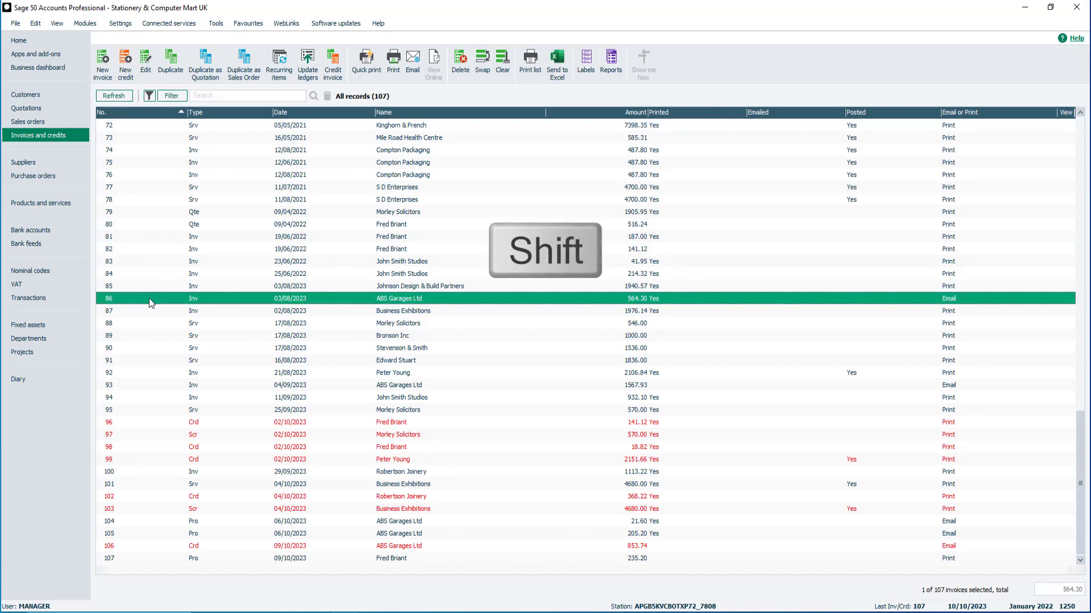
shift+click(145, 385)
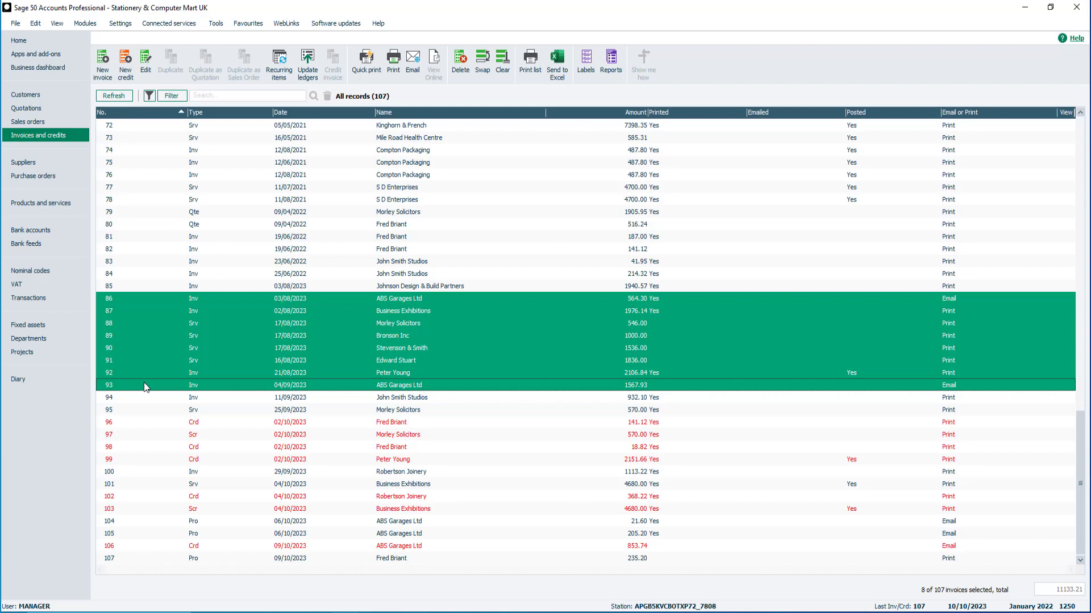
click(161, 335)
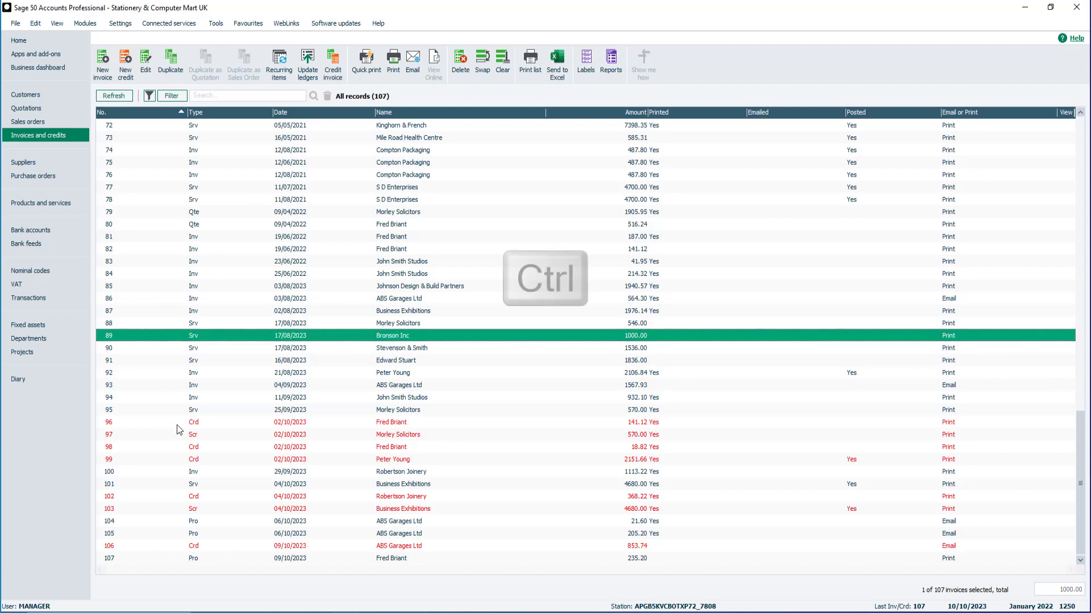
ctrl+click(193, 547)
ctrl+click(200, 559)
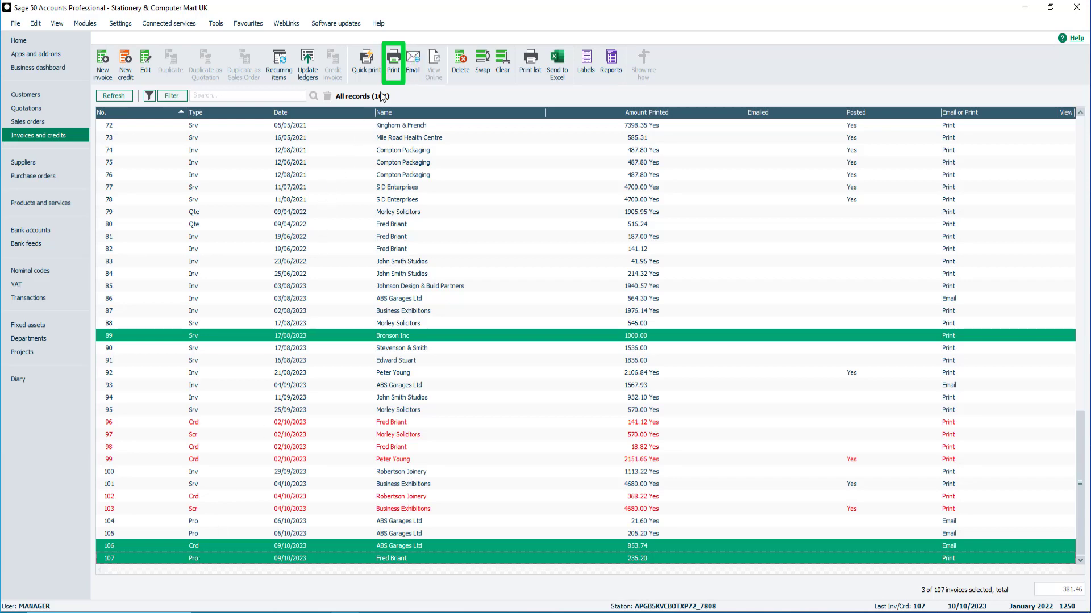
click(393, 67)
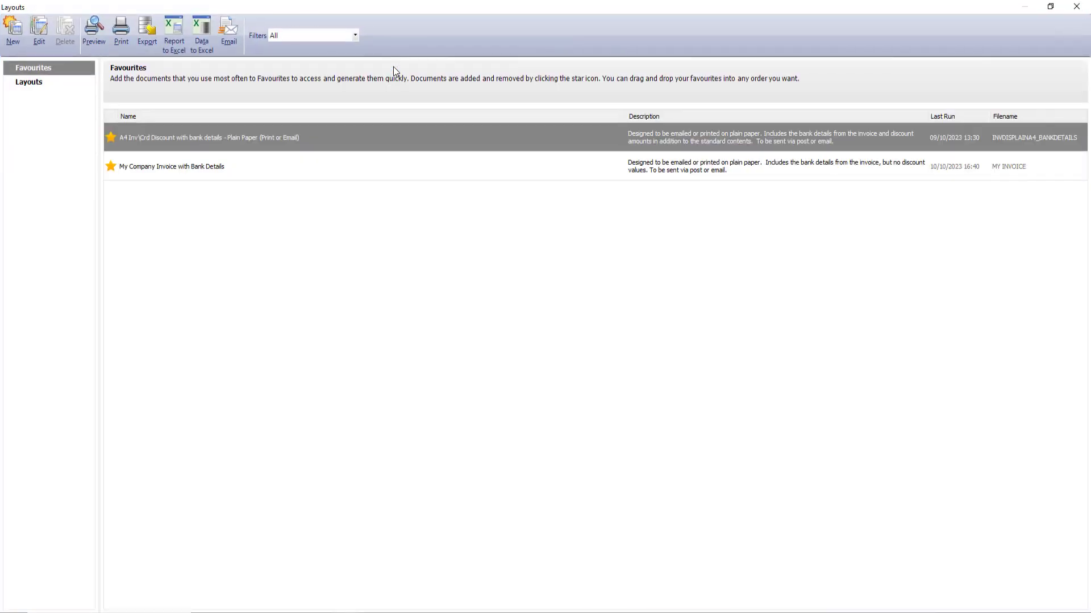
Email invoices 89, 106 and 107 with the favourite A4 Inv\Crd Discount with bank details layout
click(31, 83)
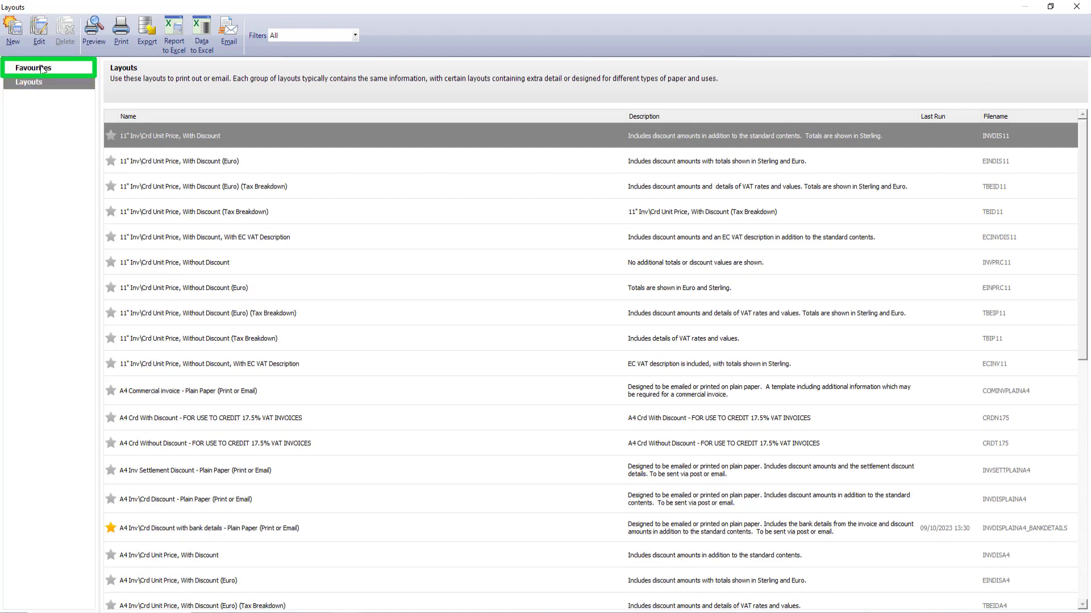
click(41, 67)
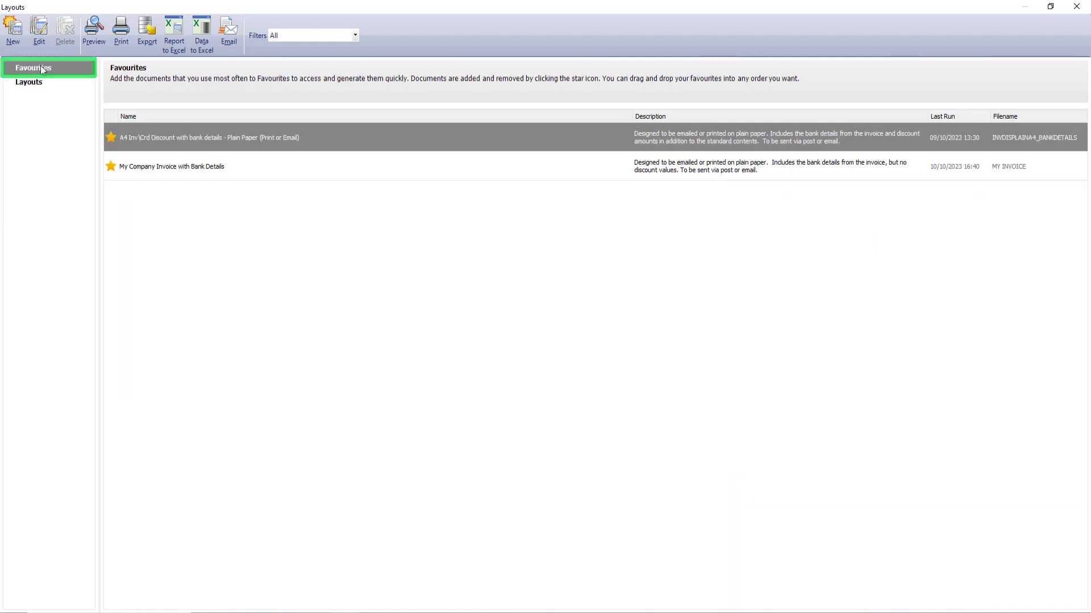
mouse_move(267, 138)
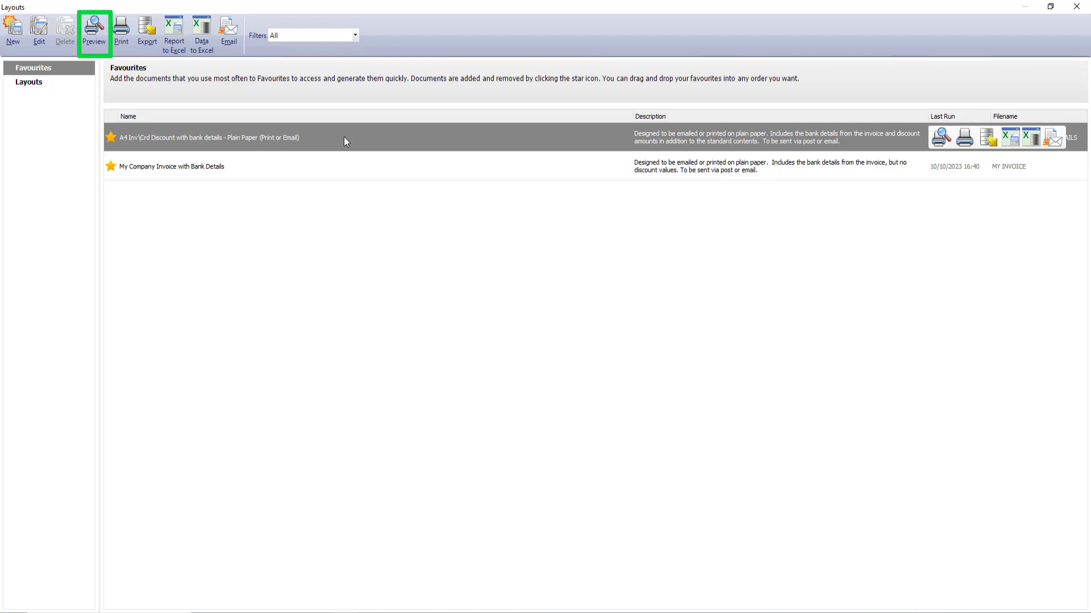
click(233, 33)
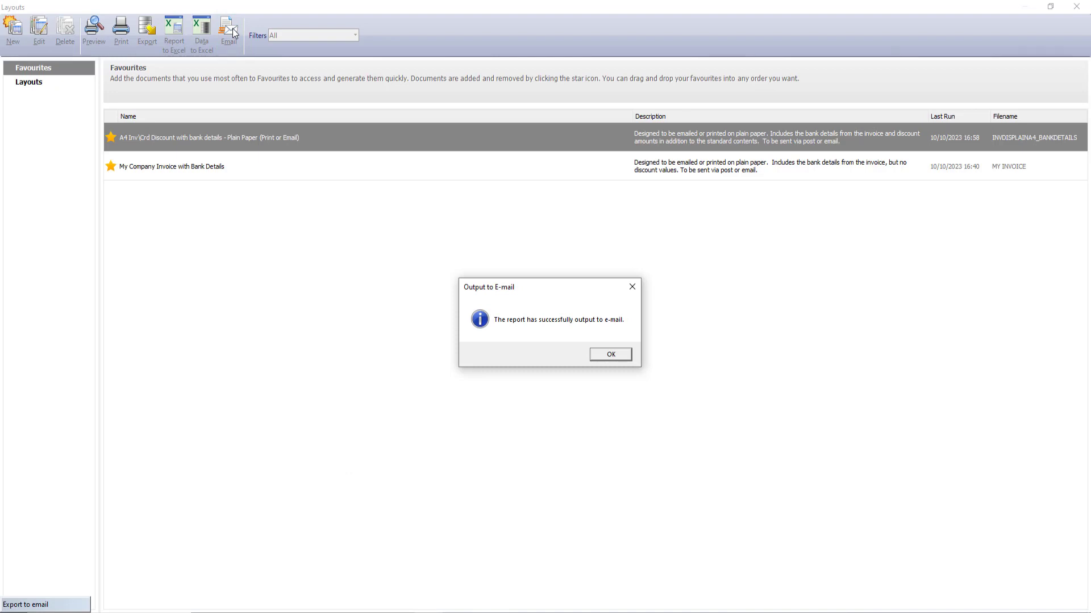
click(624, 363)
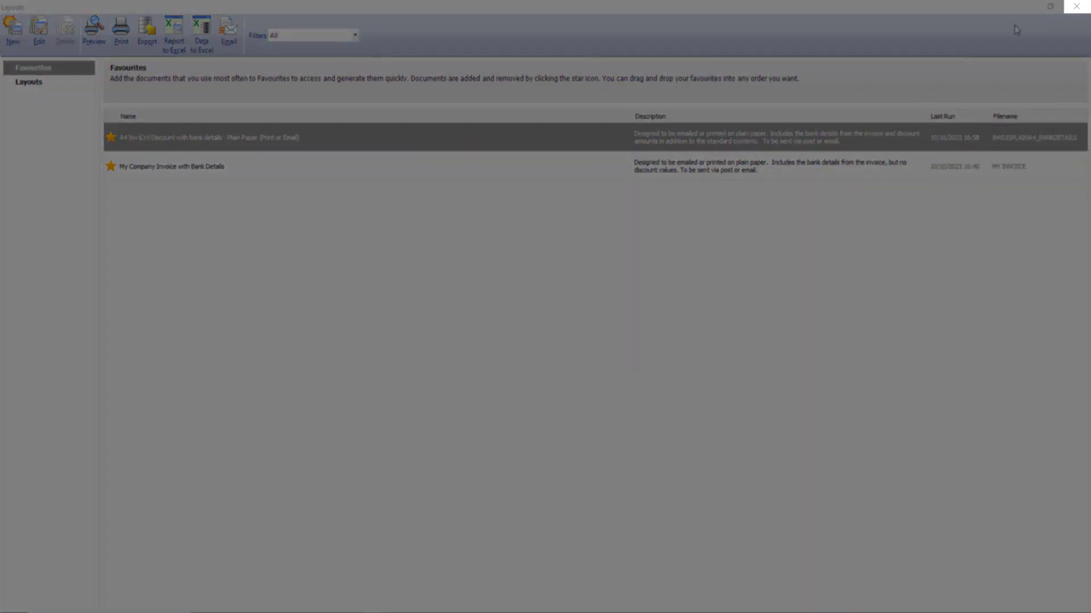
click(1076, 7)
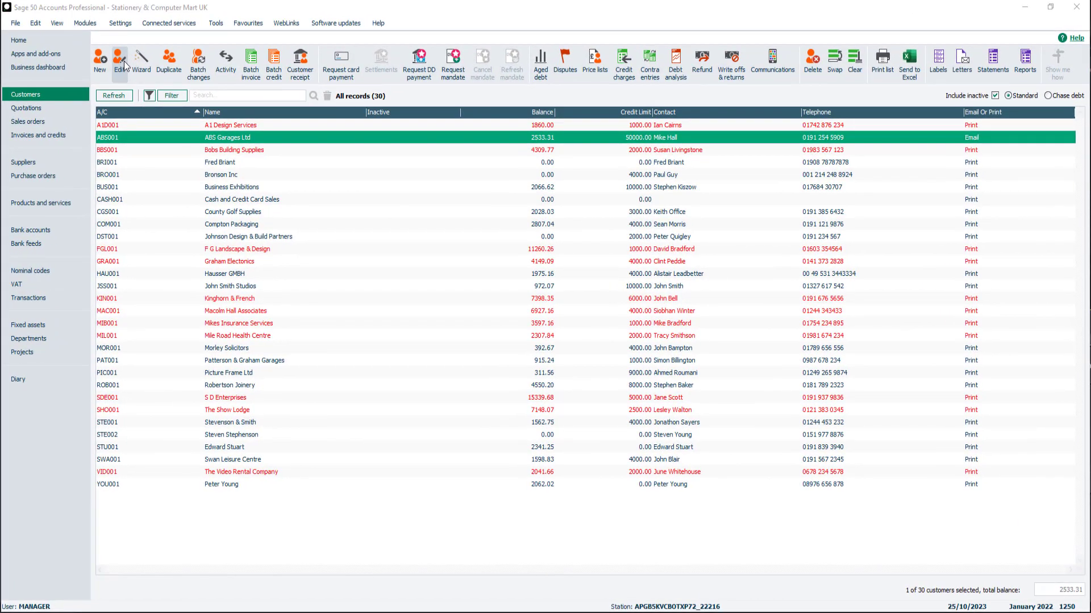
Overwrite ABS Garages Ltd's Email 1 with a different test e-mail address and save the record
click(124, 60)
triple_click(432, 288)
key(BackSpace)
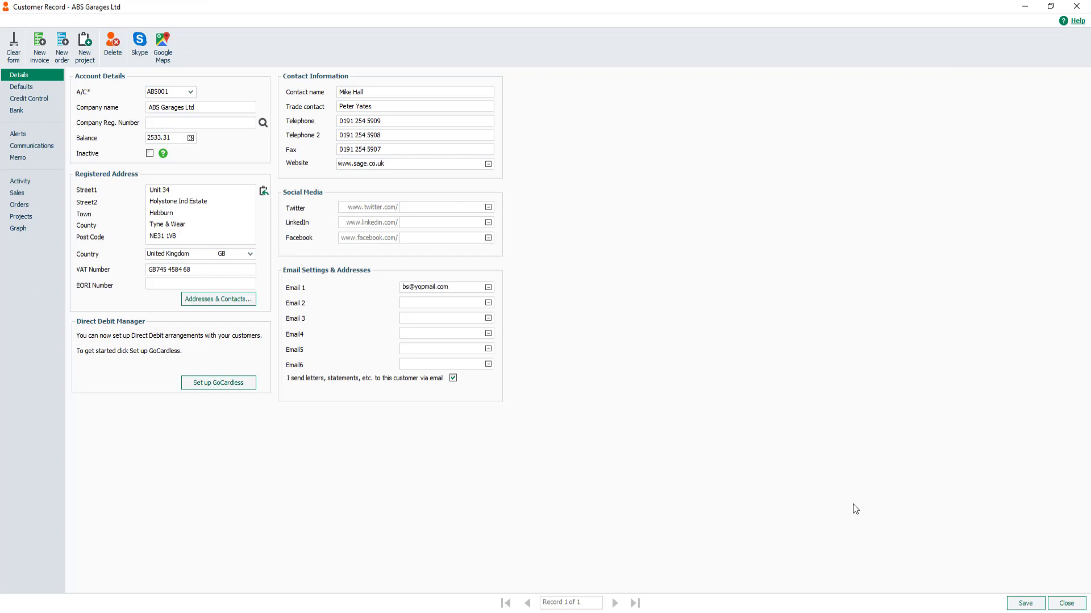
click(1025, 604)
click(1065, 604)
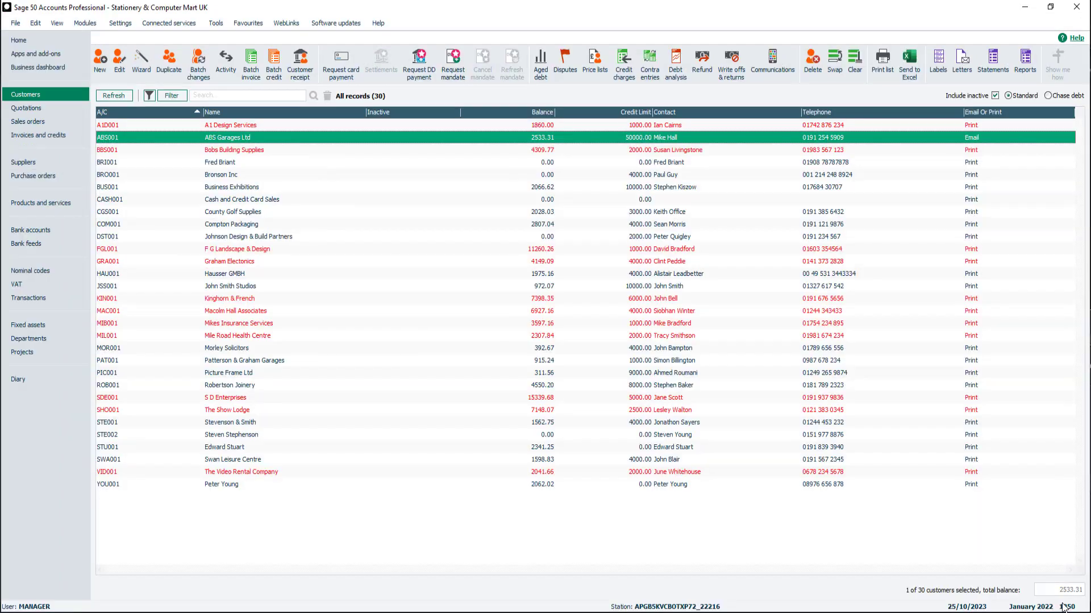